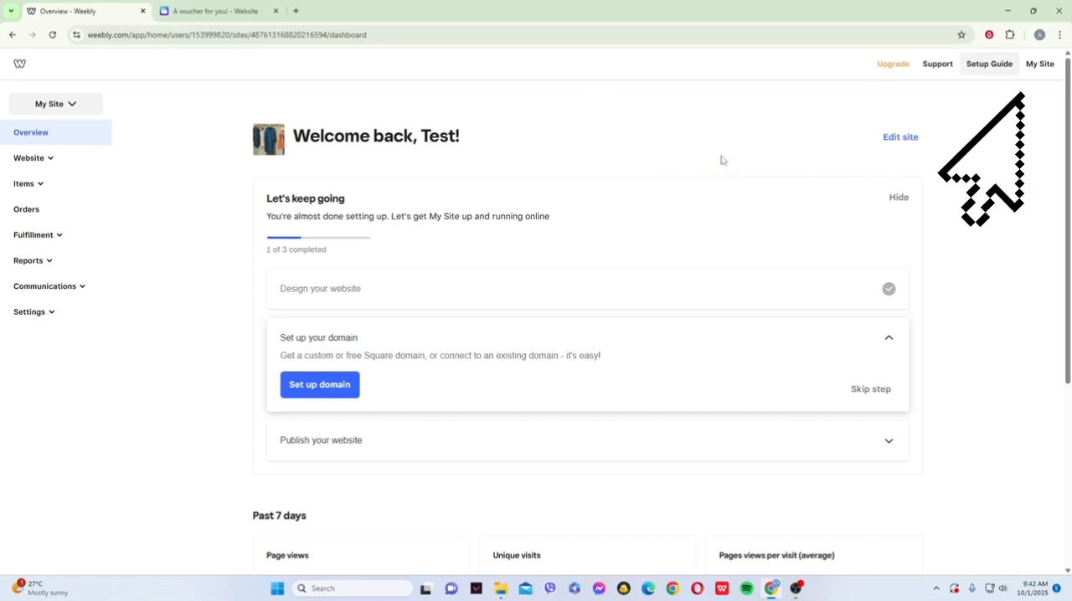
- Add a new site to the account and choose a plain website without an online store
click(1038, 64)
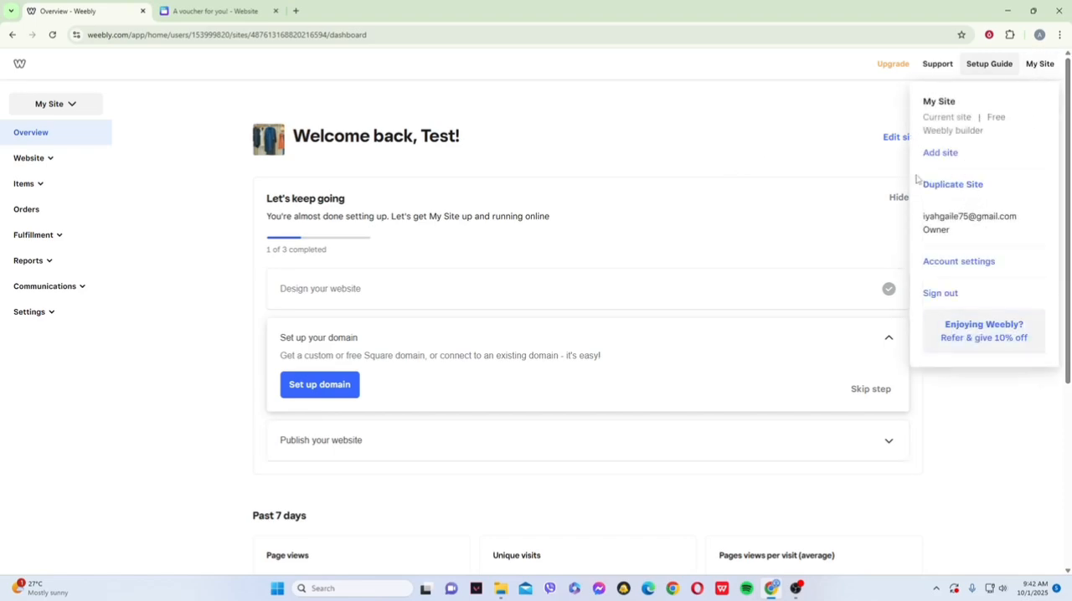
click(941, 154)
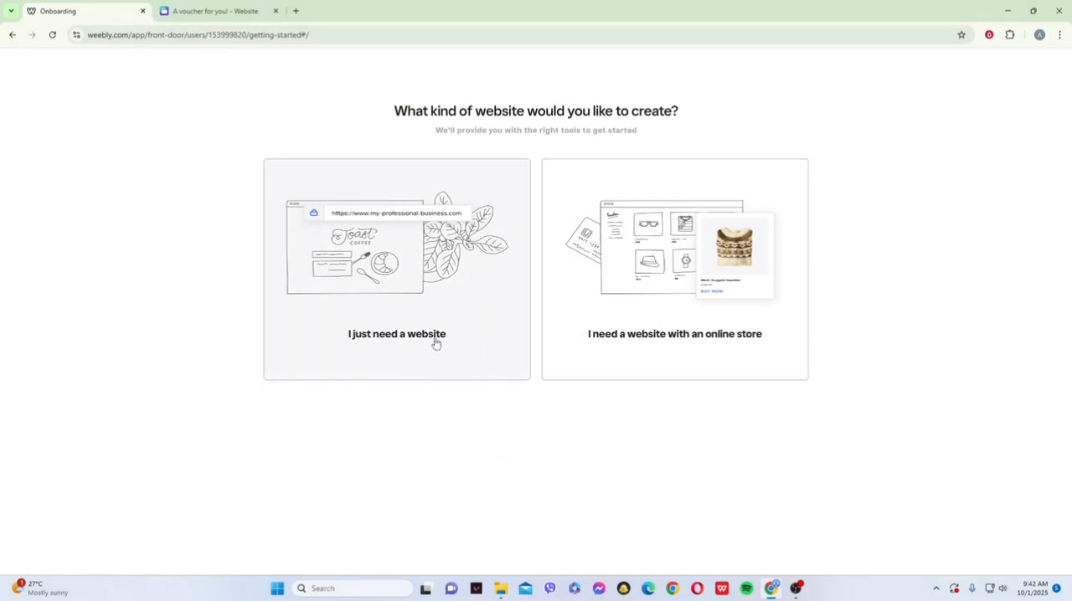
click(432, 344)
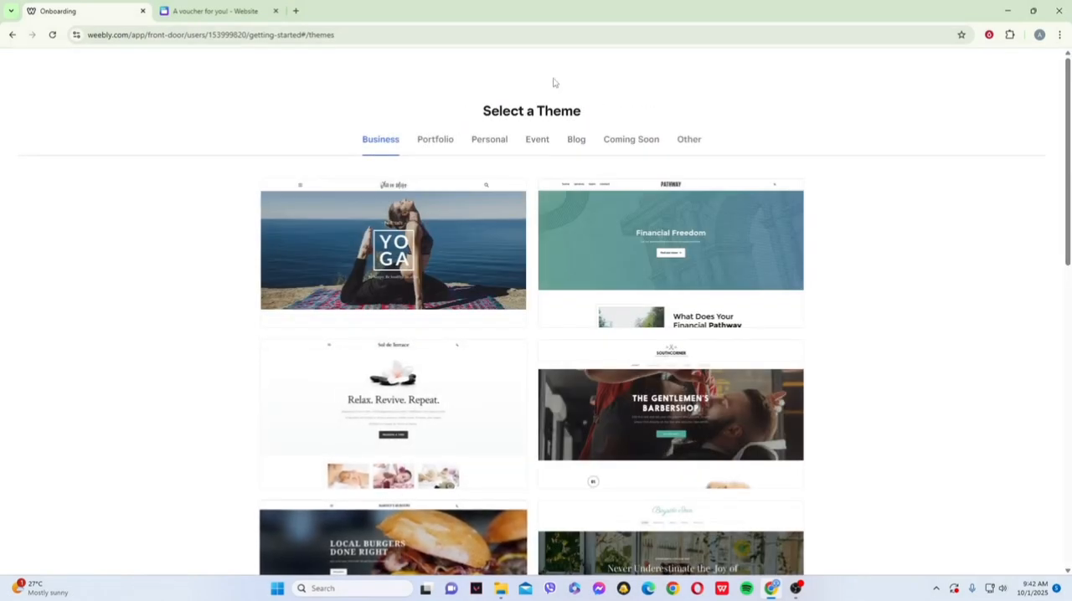
- Browse the Blog themes, choose the Unbound theme with the Discovery Guide banner and start editing the site
click(576, 140)
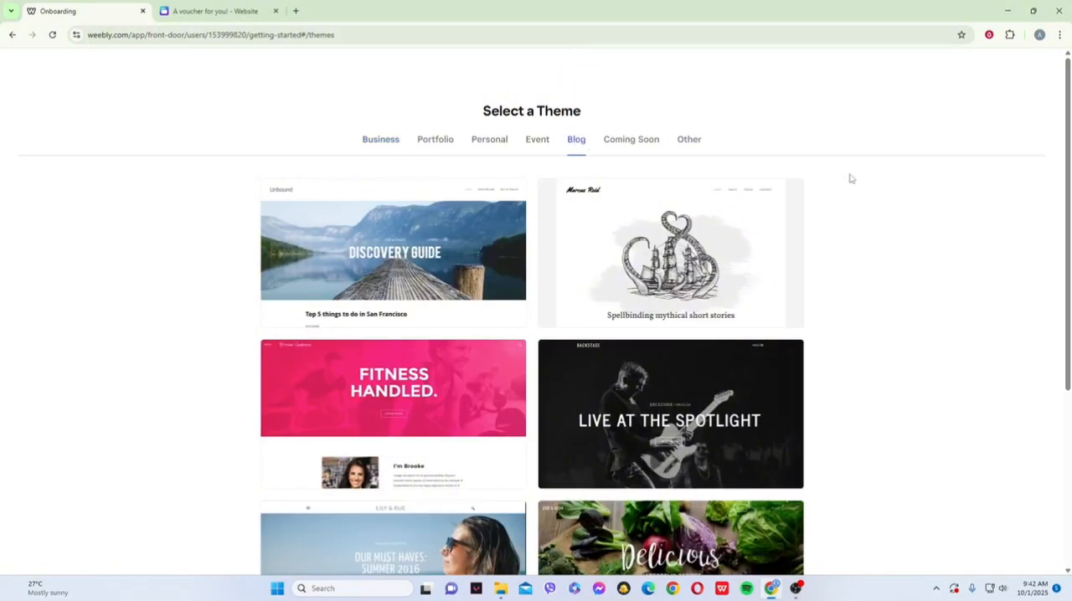
drag(1068, 293, 1069, 469)
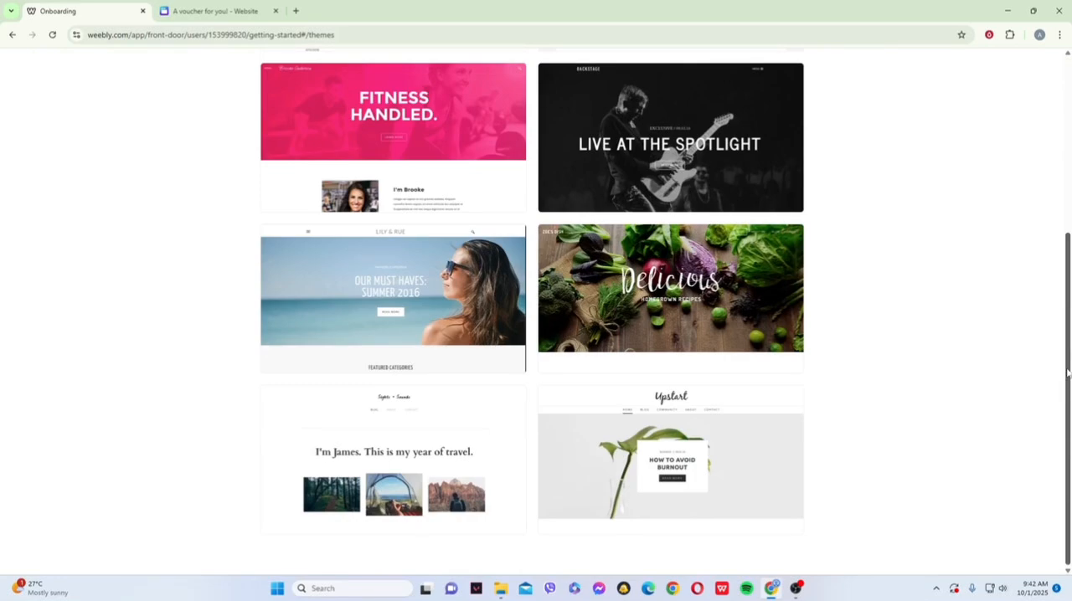
drag(1067, 374, 1068, 191)
click(395, 263)
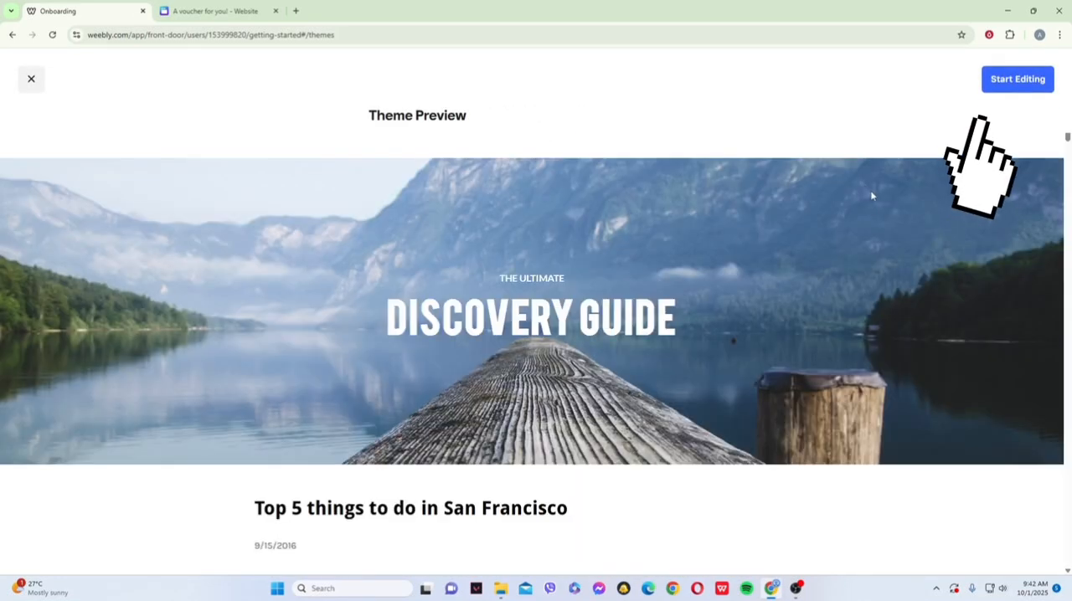
click(1025, 82)
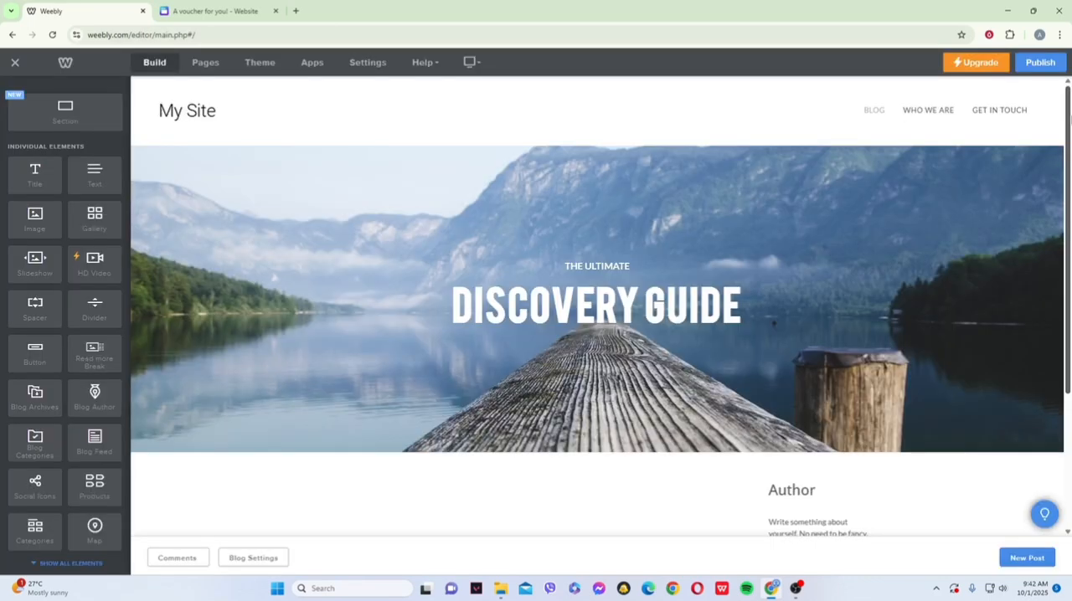
- Open the blog settings, look at the posts-per-page choices and expand the post header code field
drag(1069, 120, 1059, 301)
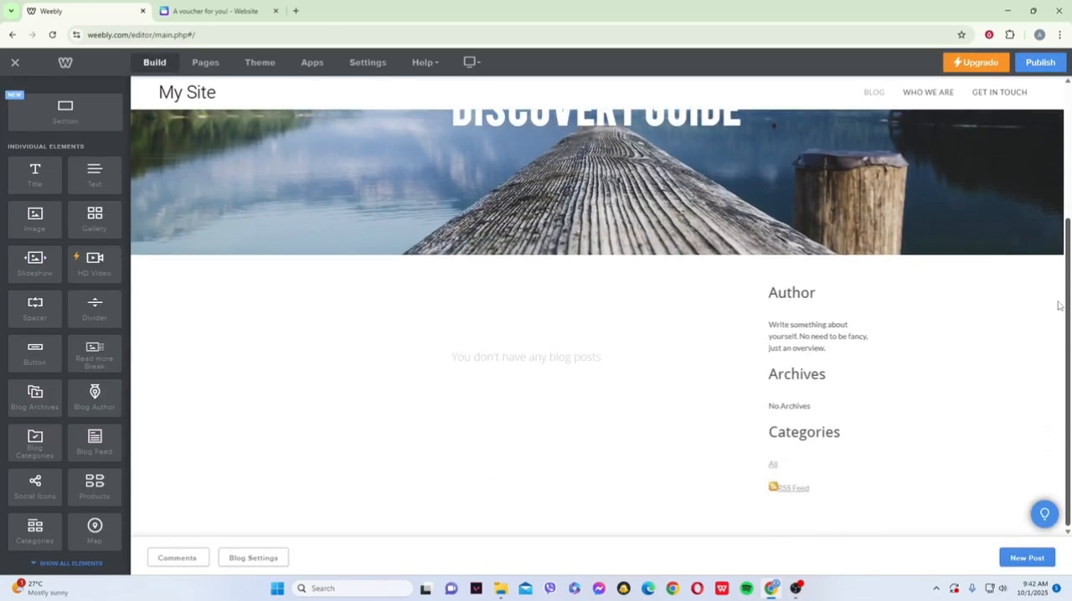
drag(1070, 447, 1069, 313)
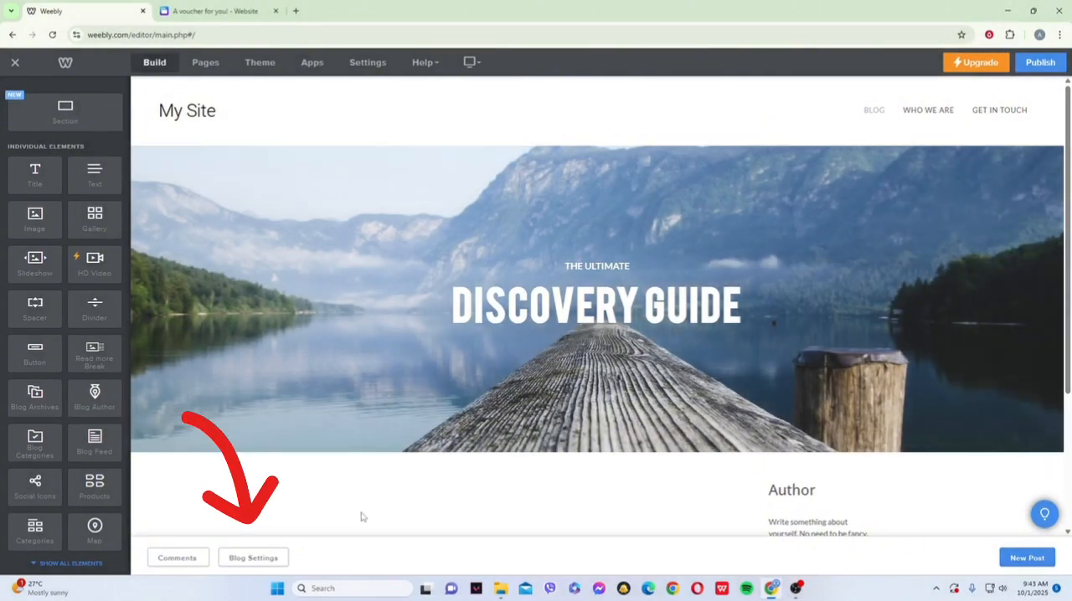
click(254, 558)
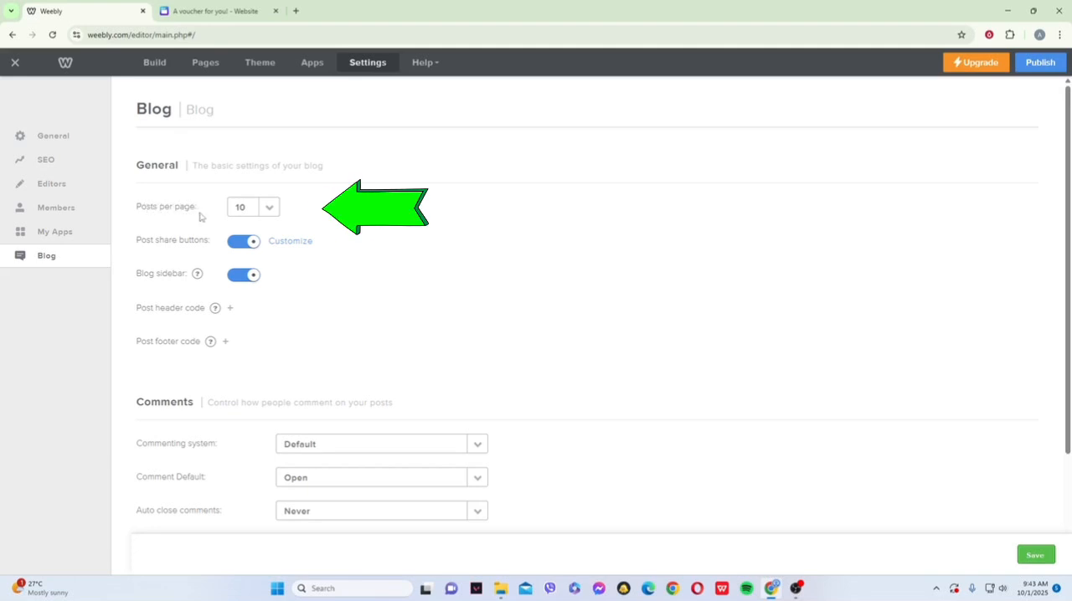
click(267, 210)
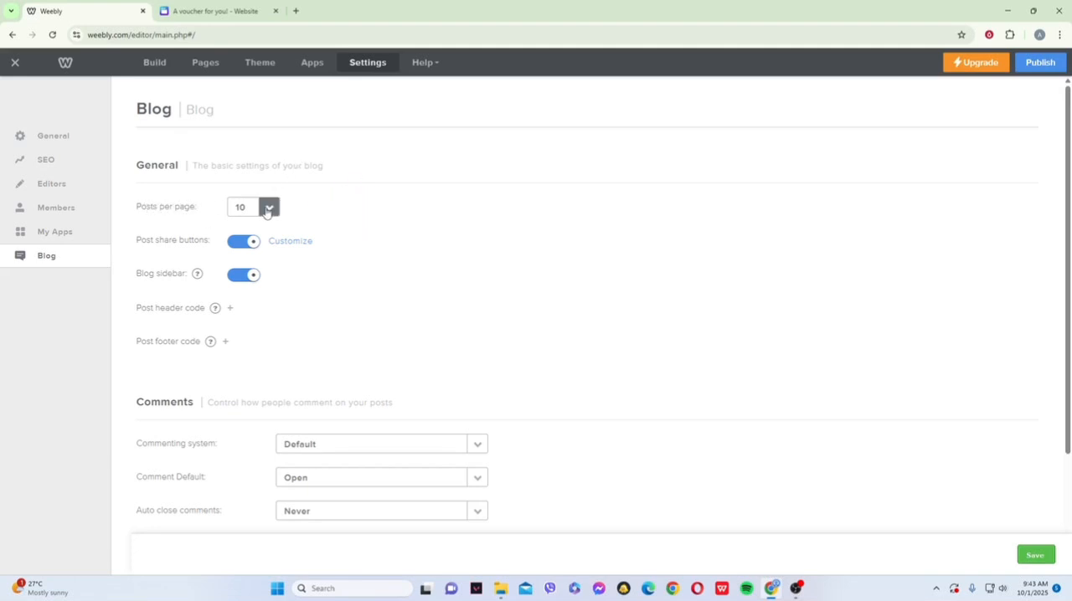
drag(276, 276, 283, 229)
click(270, 208)
click(230, 311)
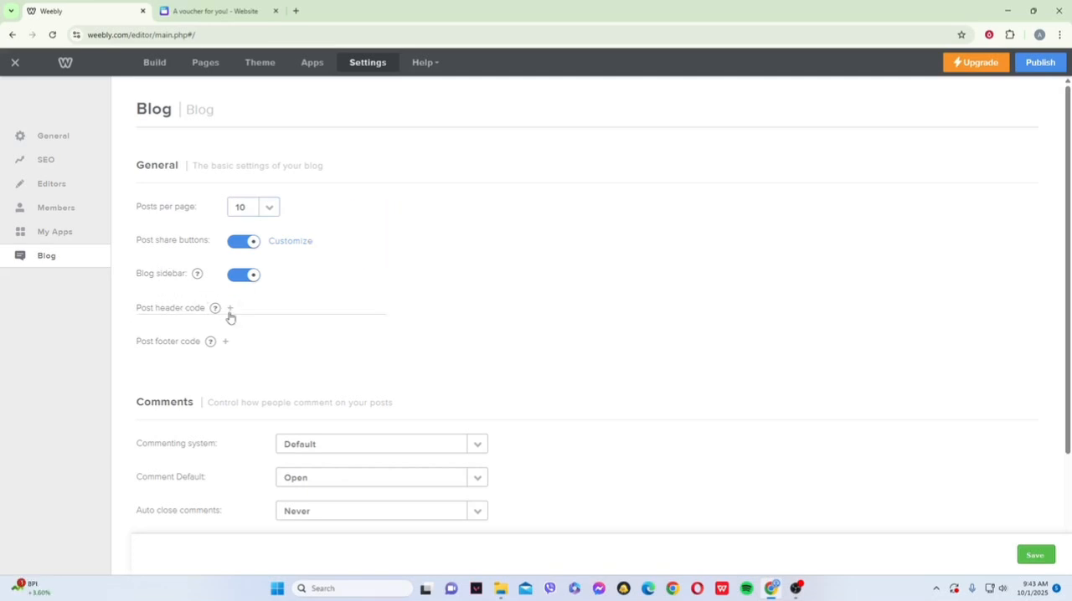
click(281, 367)
- Review the commenting system options without changing them and save the blog settings
scroll(642, 381, down, 1)
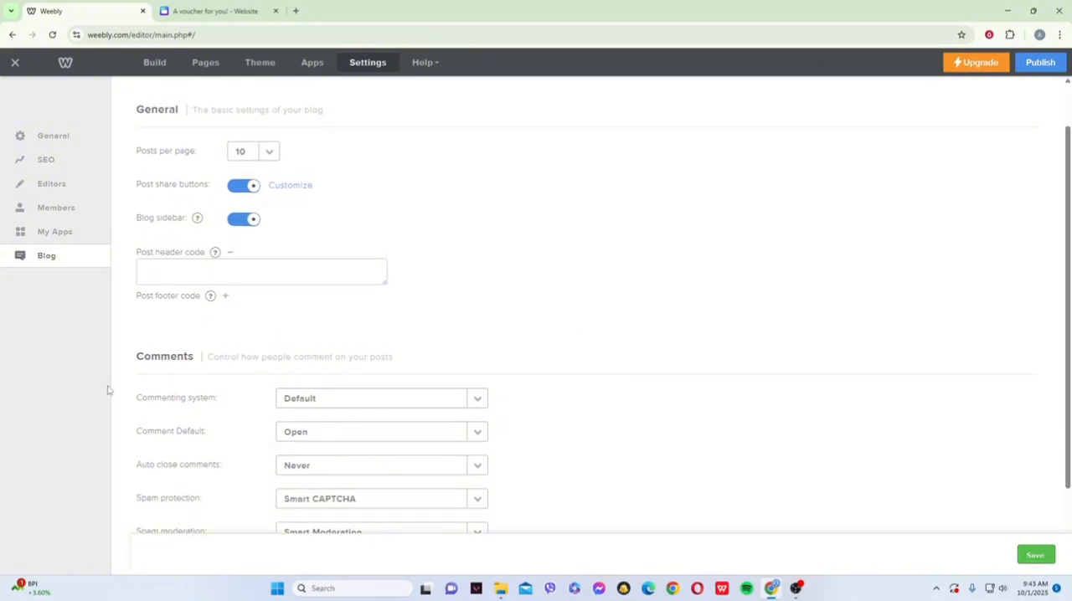
scroll(221, 394, down, 1)
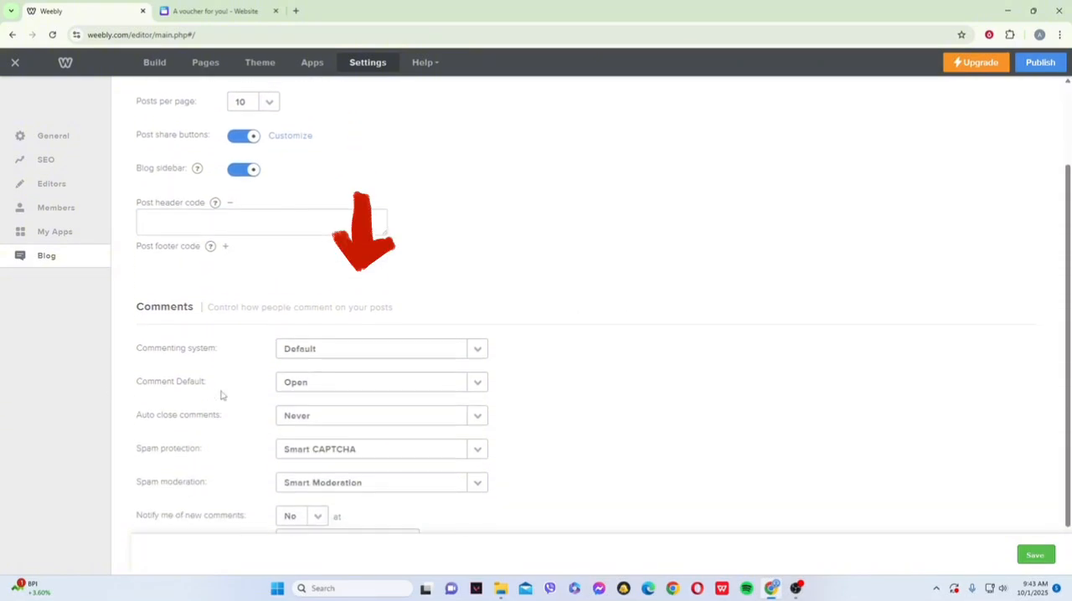
click(477, 345)
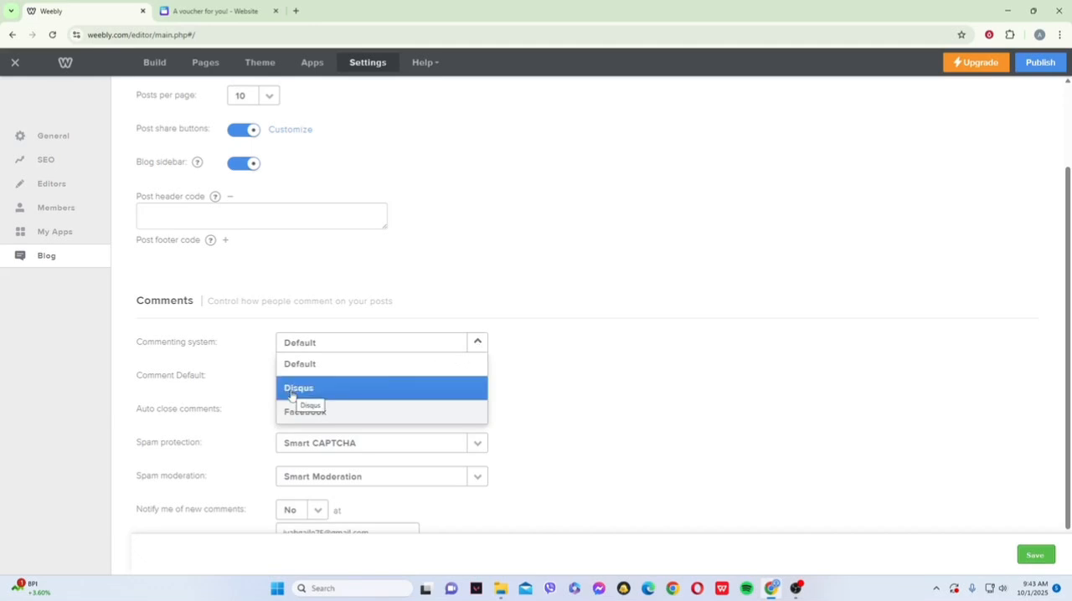
click(475, 345)
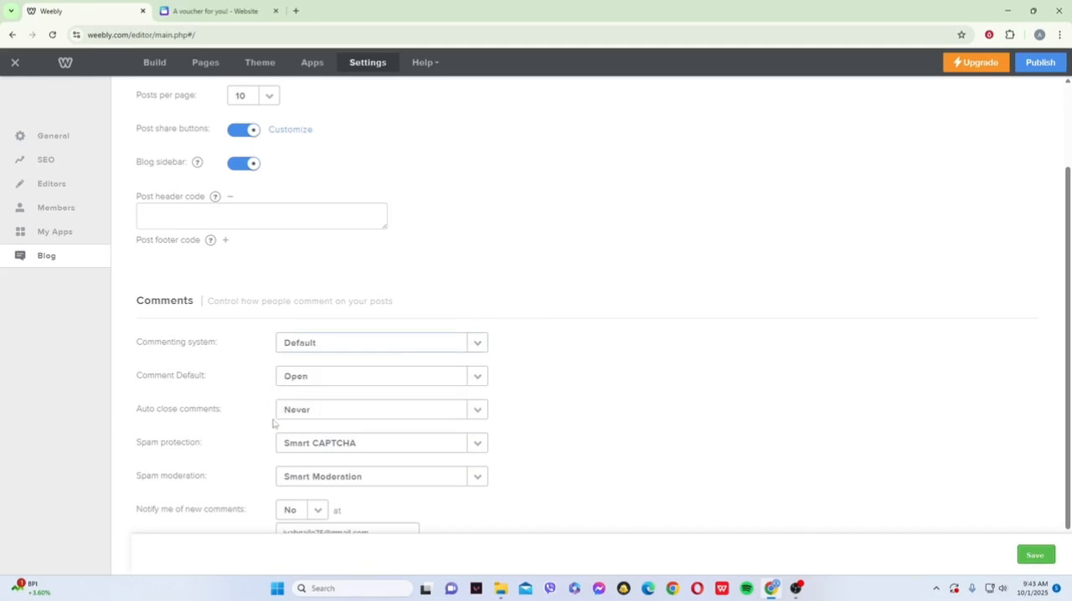
scroll(733, 432, up, 1)
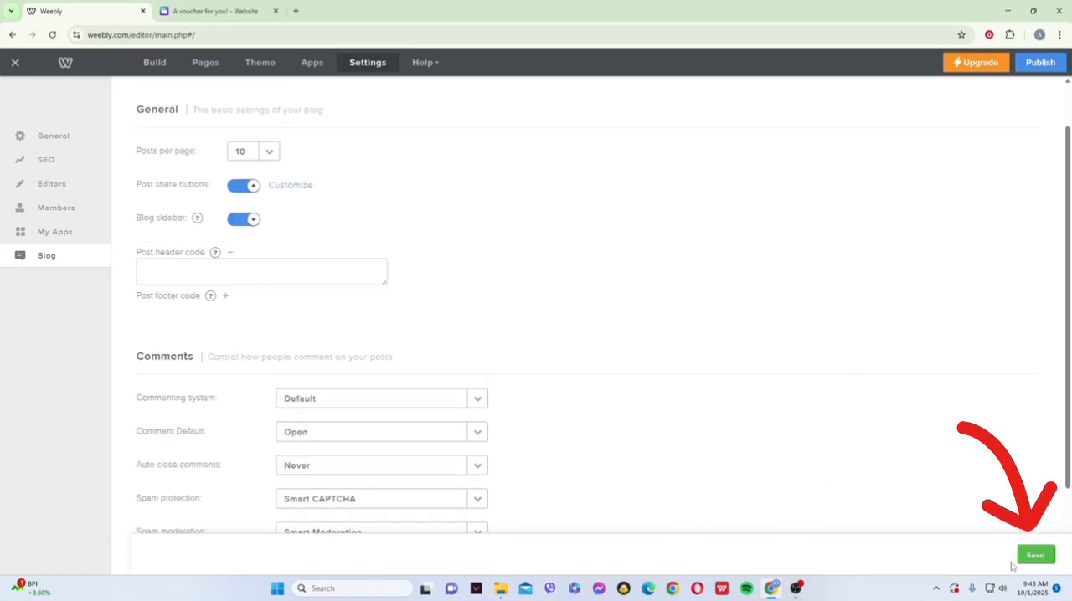
click(1031, 559)
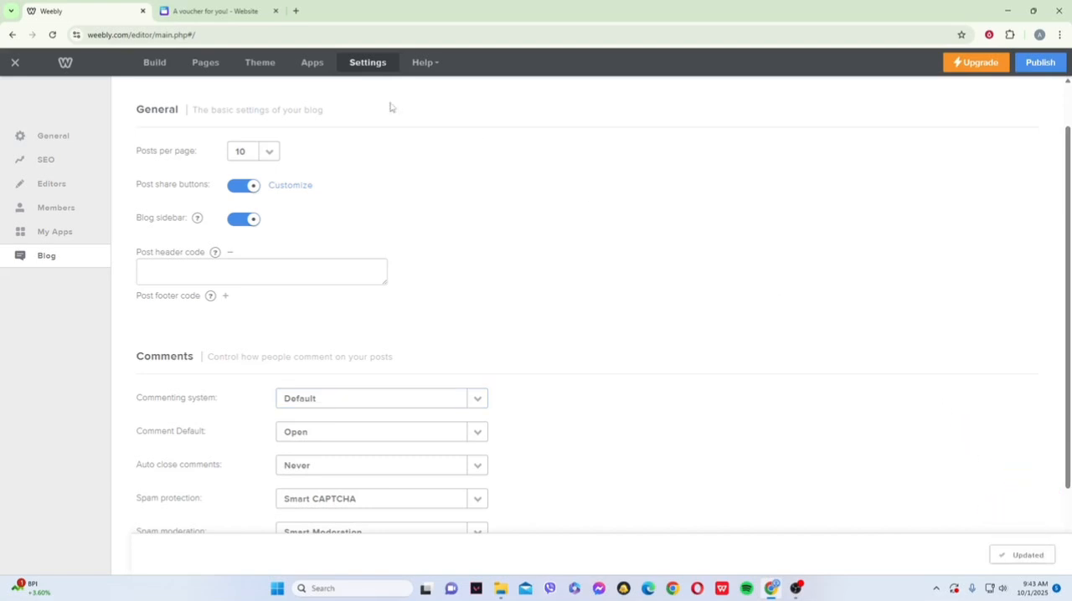
- Return to the page builder and place an empty image element below the Author text in the blog sidebar
click(155, 62)
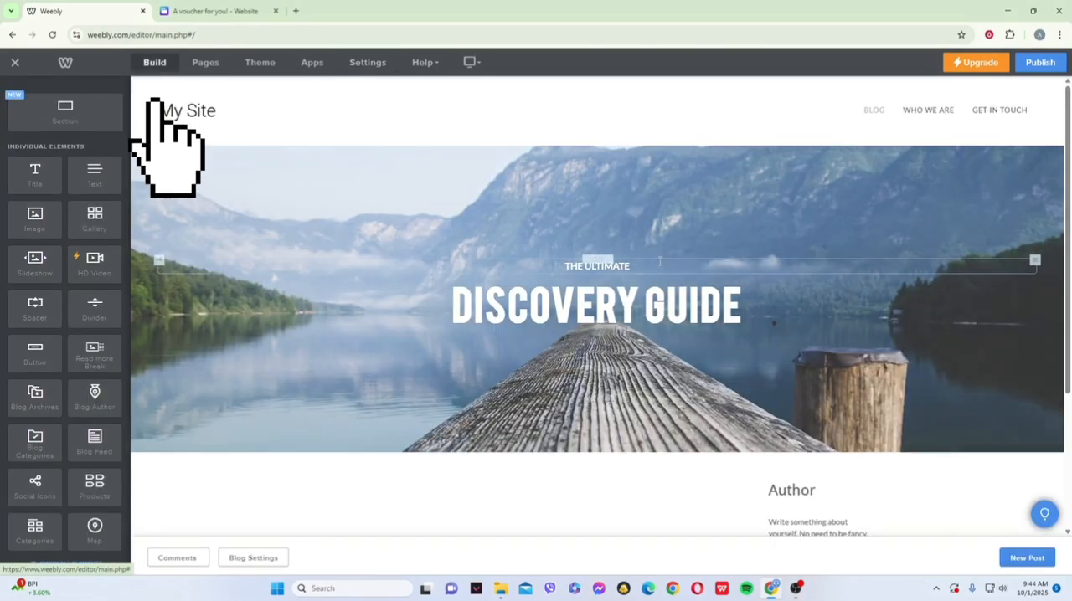
scroll(723, 325, down, 3)
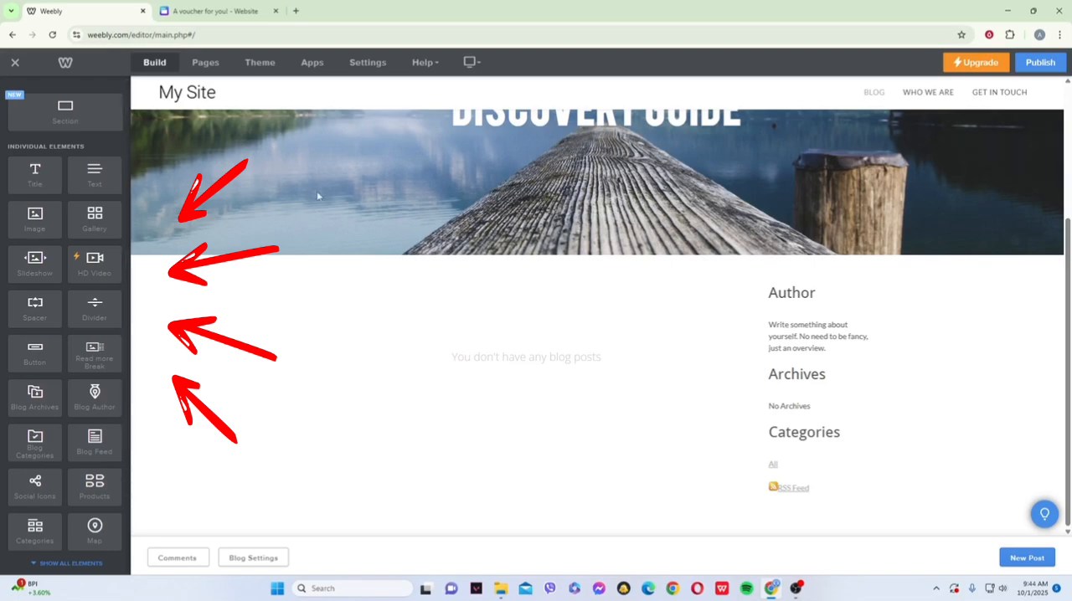
click(1069, 196)
drag(1069, 198, 1069, 333)
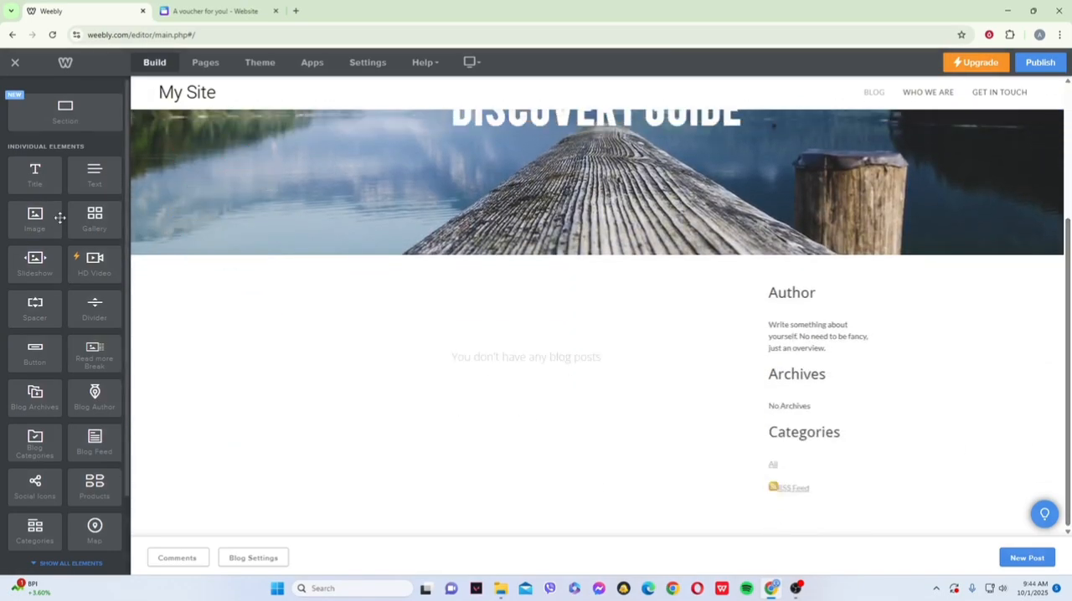
drag(34, 216, 823, 368)
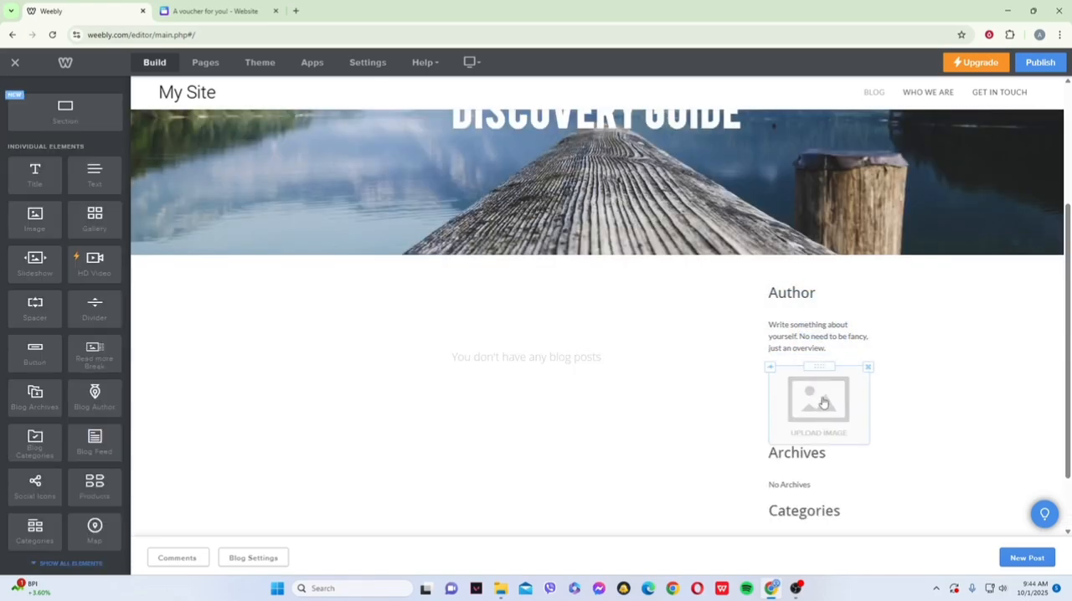
click(823, 403)
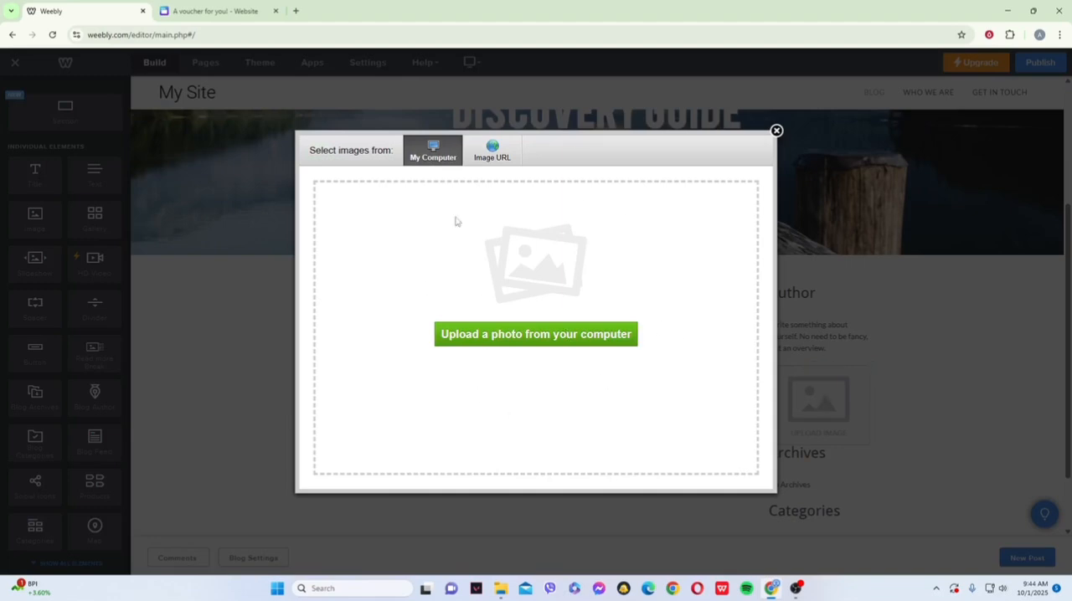
click(776, 131)
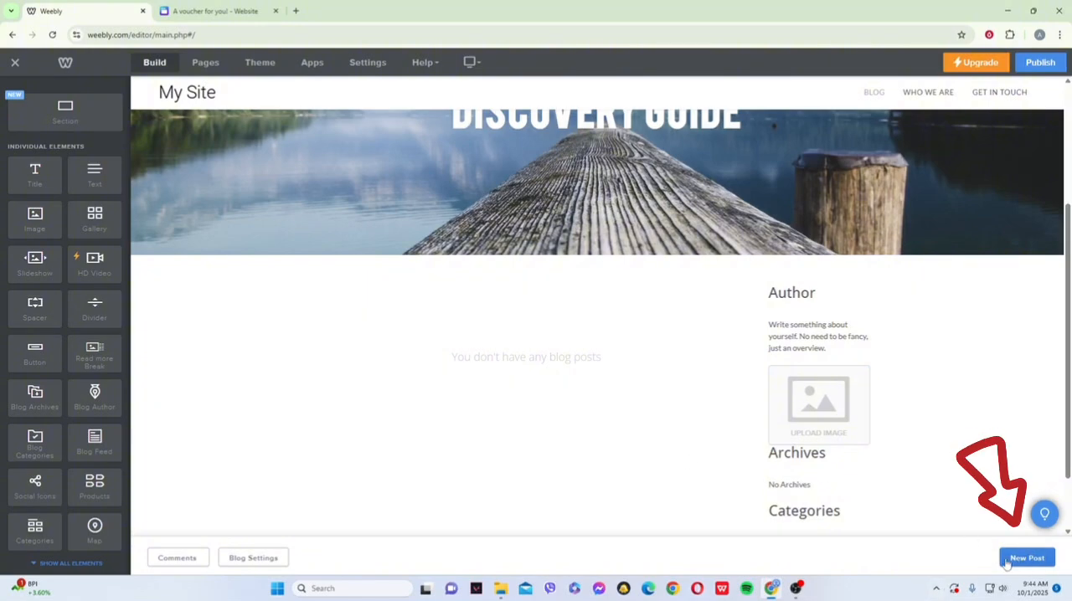
- Create a new blog post and title it "Test"
click(1022, 559)
scroll(753, 358, down, 3)
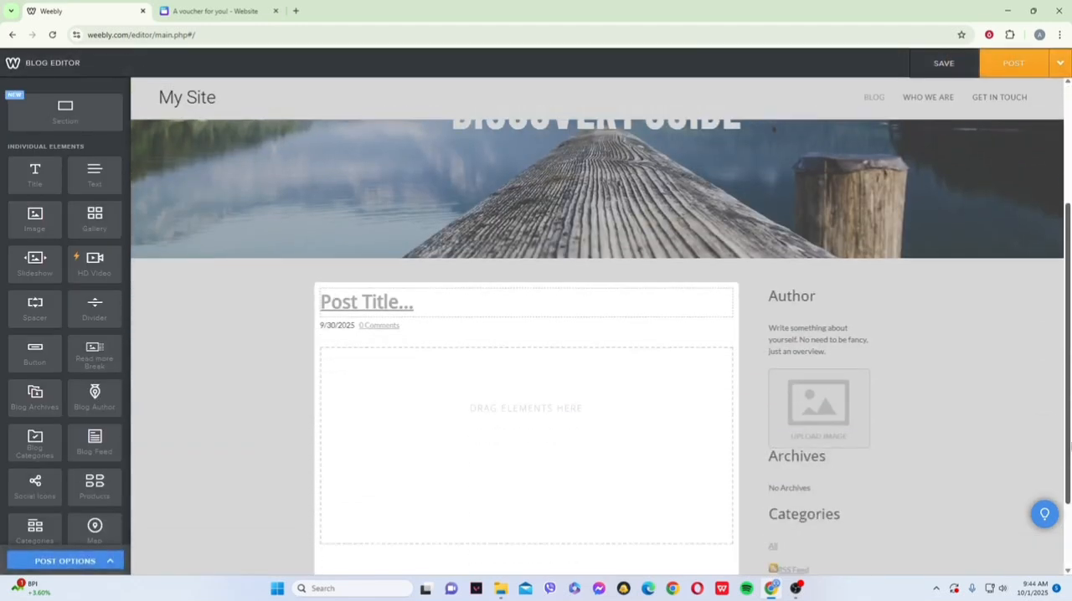
click(431, 236)
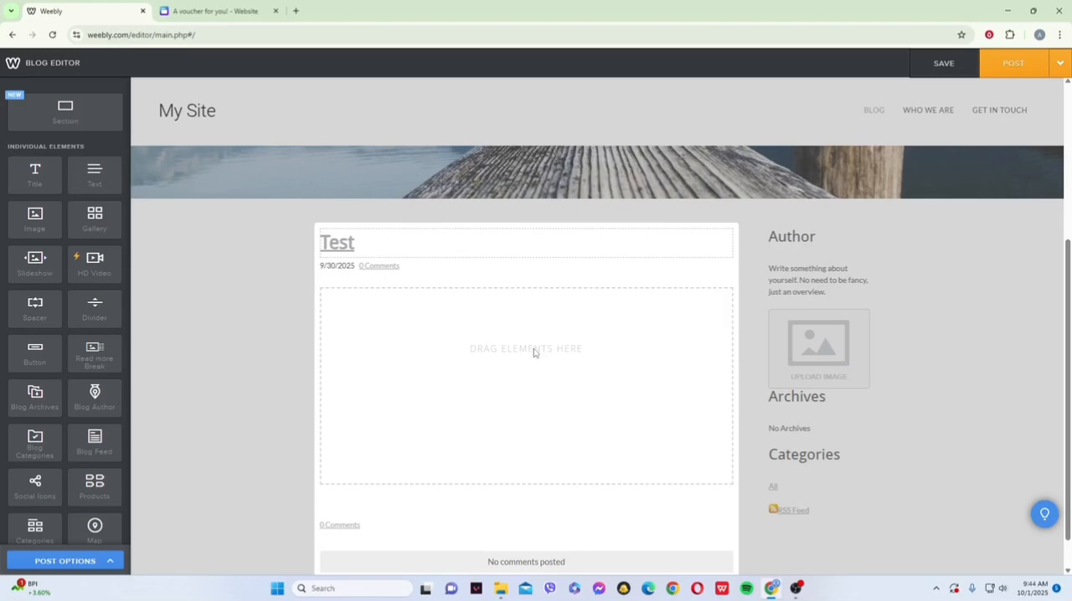
- Add a title element reading "hgjhlkhjlikhjkhk" to the post body and an empty image element beneath it
scroll(545, 360, down, 1)
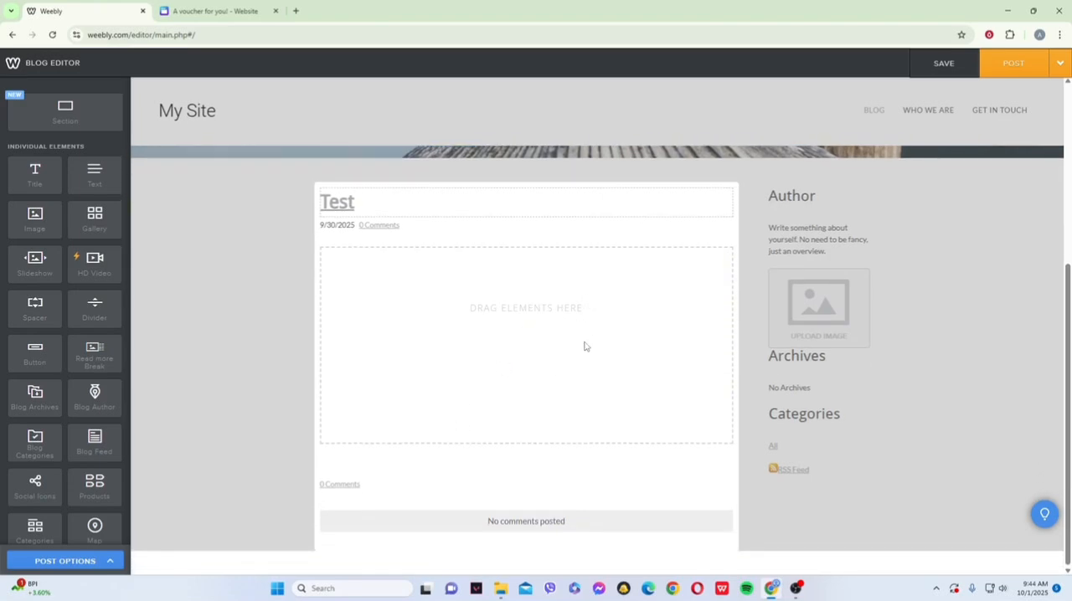
drag(42, 172, 392, 257)
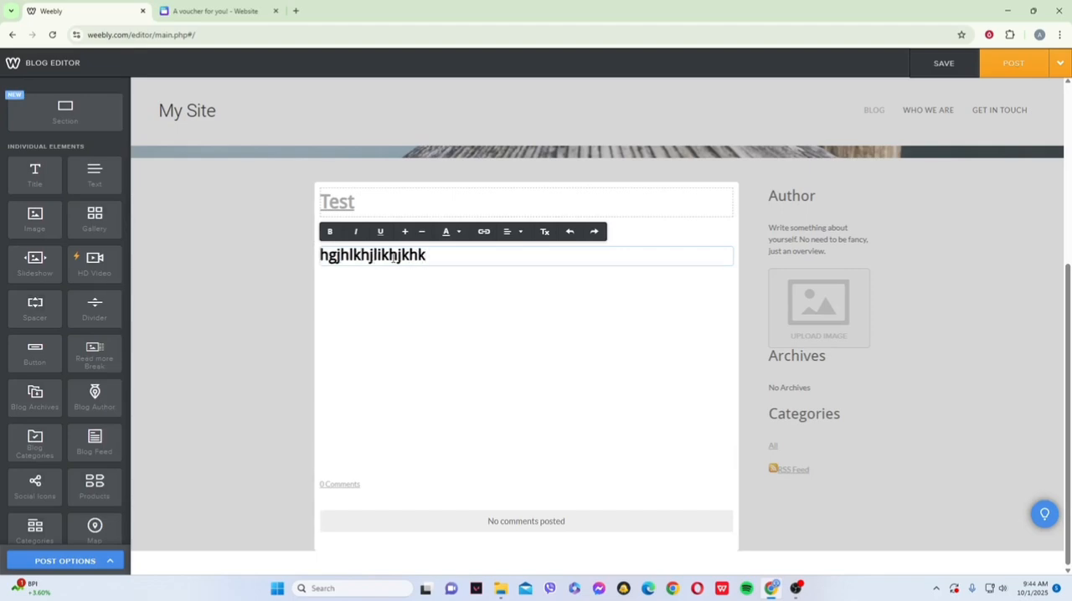
drag(36, 224, 397, 318)
click(531, 328)
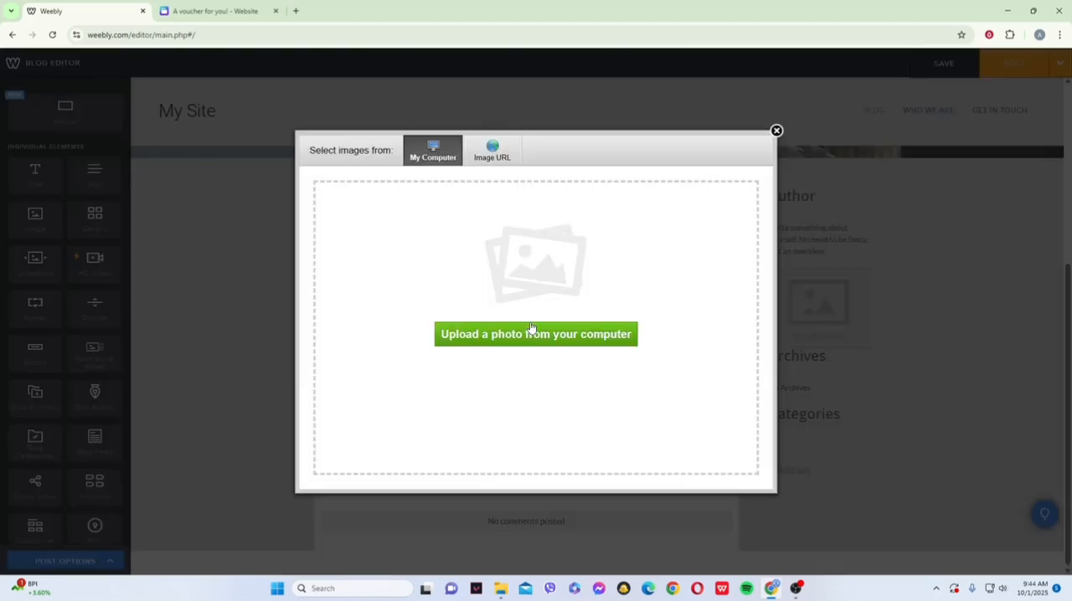
click(776, 131)
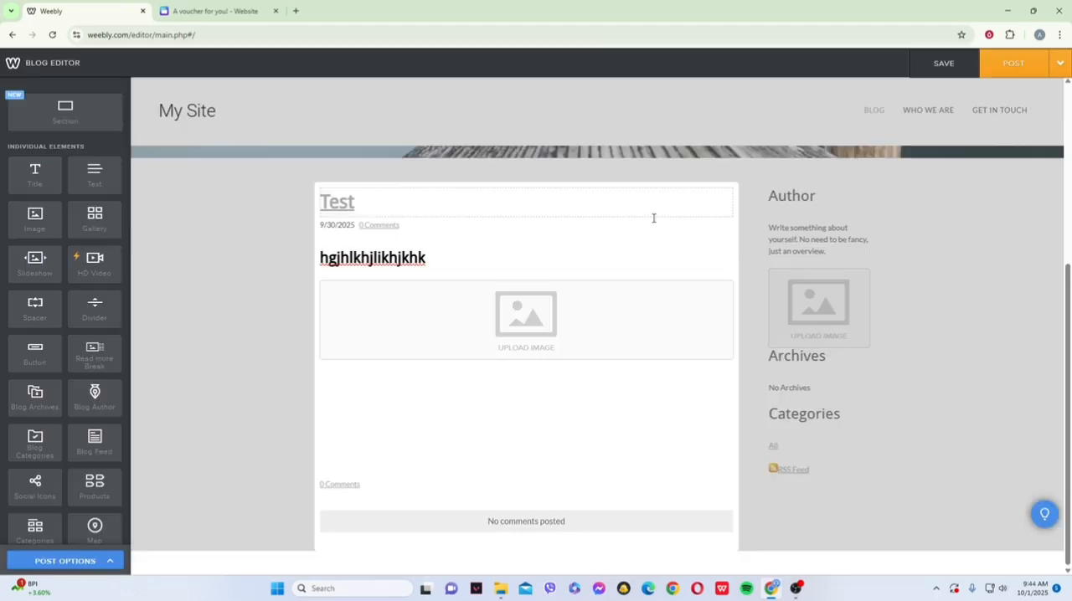
- Save the Test post as a draft and reopen it from the drafts list
scroll(56, 320, down, 1)
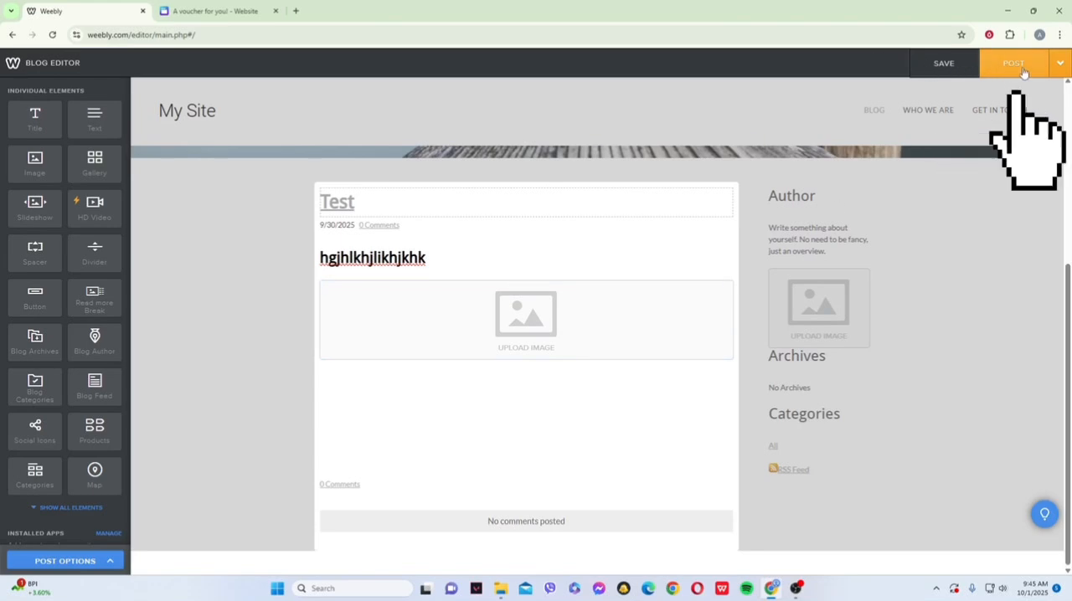
click(958, 63)
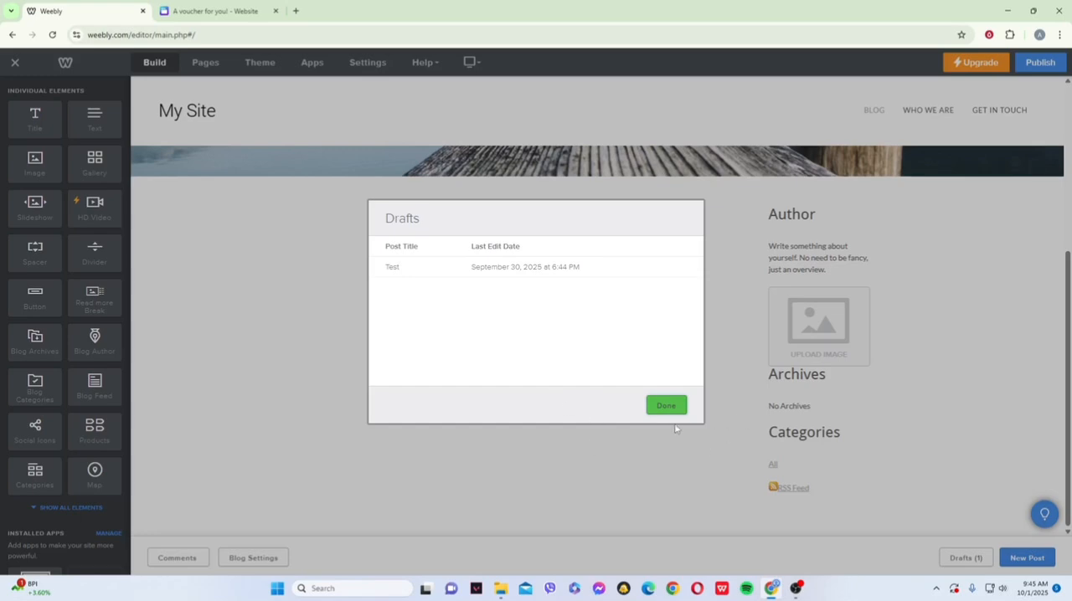
click(679, 407)
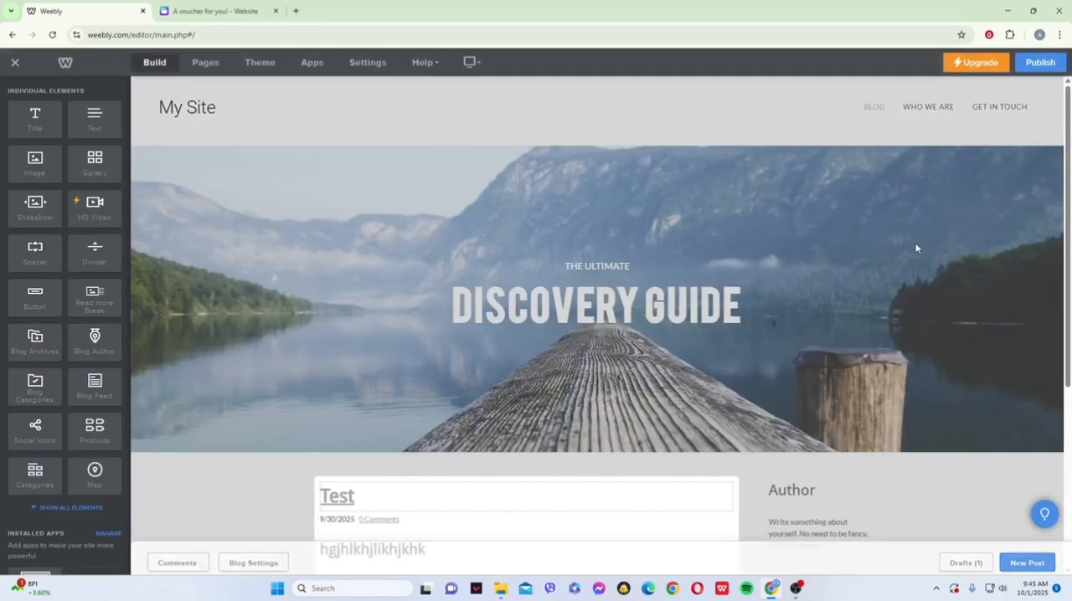
- Post the Test draft to the blog page, dismiss the notice and view the post on the page
click(1011, 63)
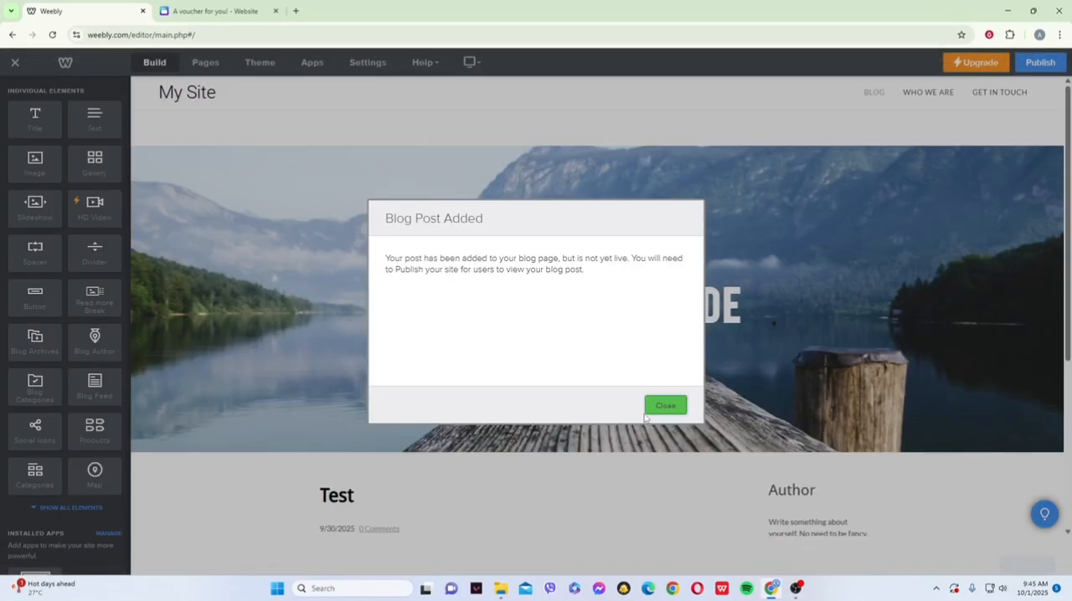
click(666, 405)
drag(1068, 328, 1070, 377)
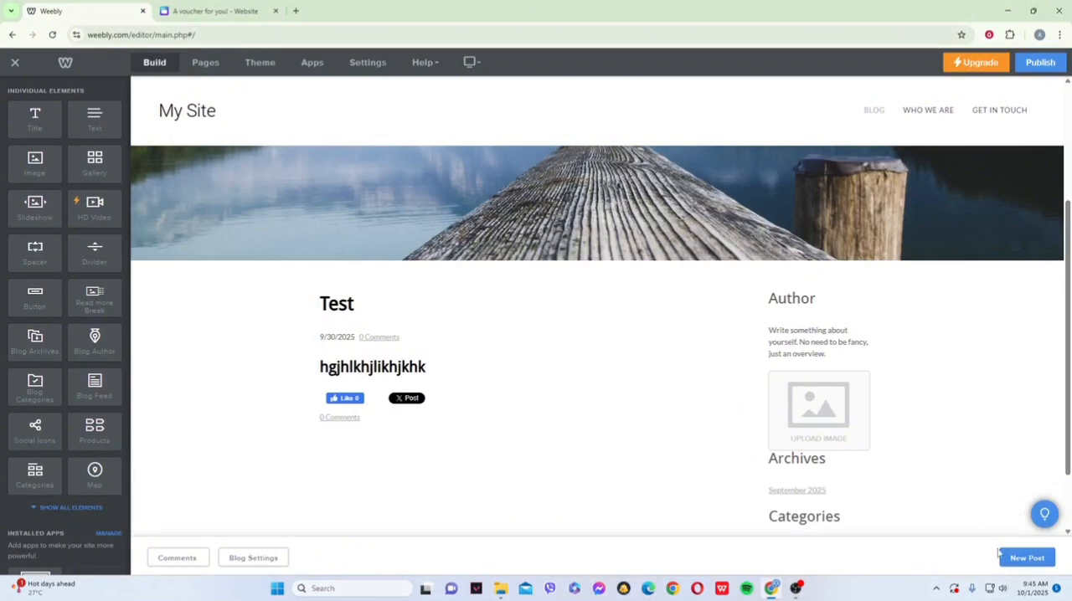
- Create a second blog post titled "jhc" and add a title element reading "gfhgb" to its body
drag(1069, 403, 1069, 447)
click(585, 321)
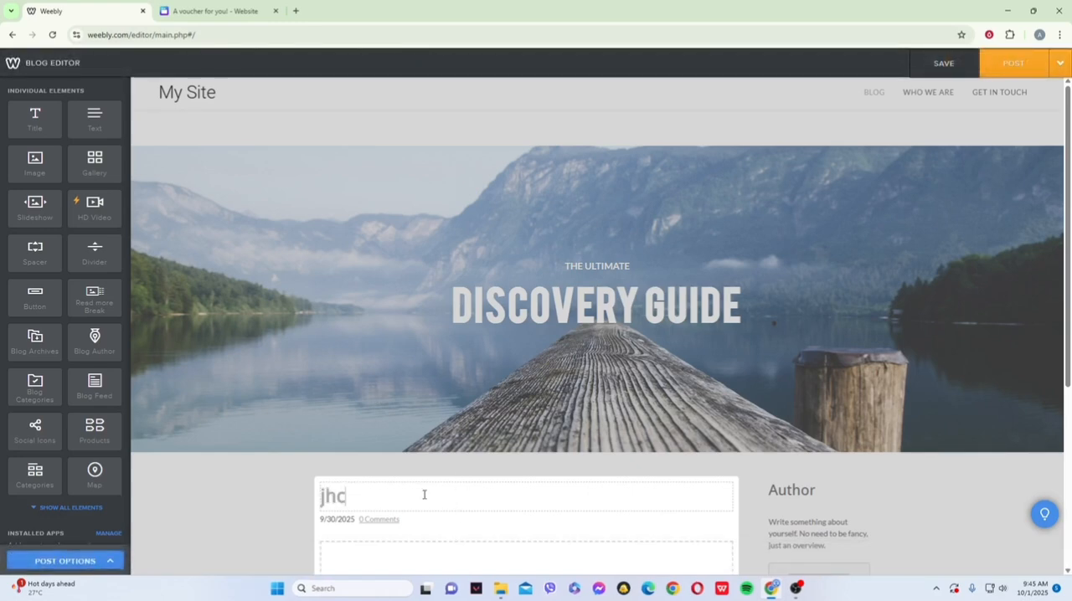
scroll(424, 495, down, 4)
drag(34, 117, 534, 283)
click(464, 251)
text(gfhgb)
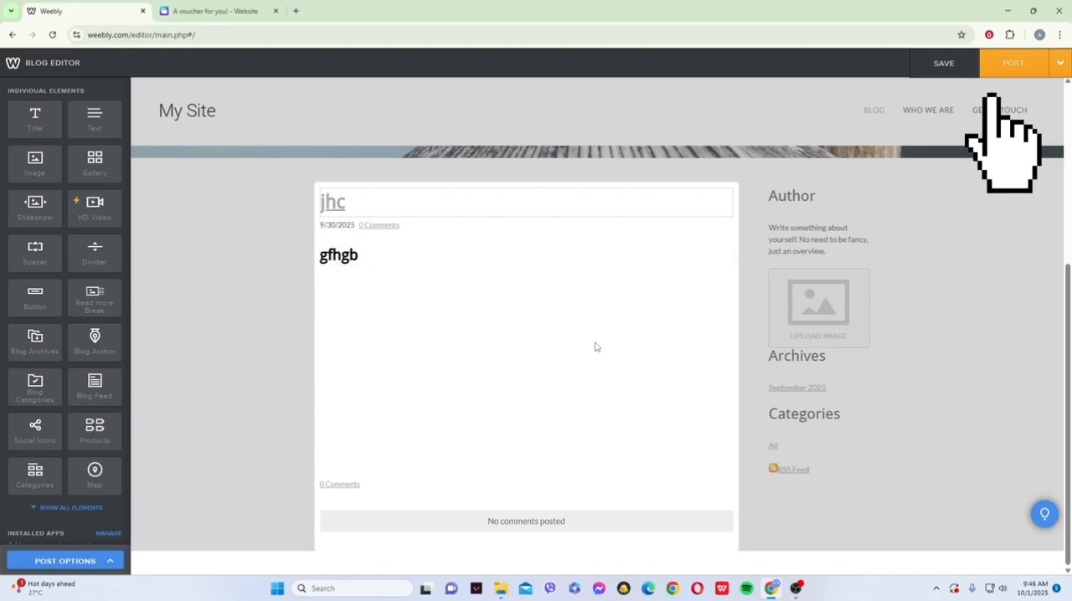
- Post the jhc entry to the blog page, dismiss the notice and view both posts on the page
click(1008, 64)
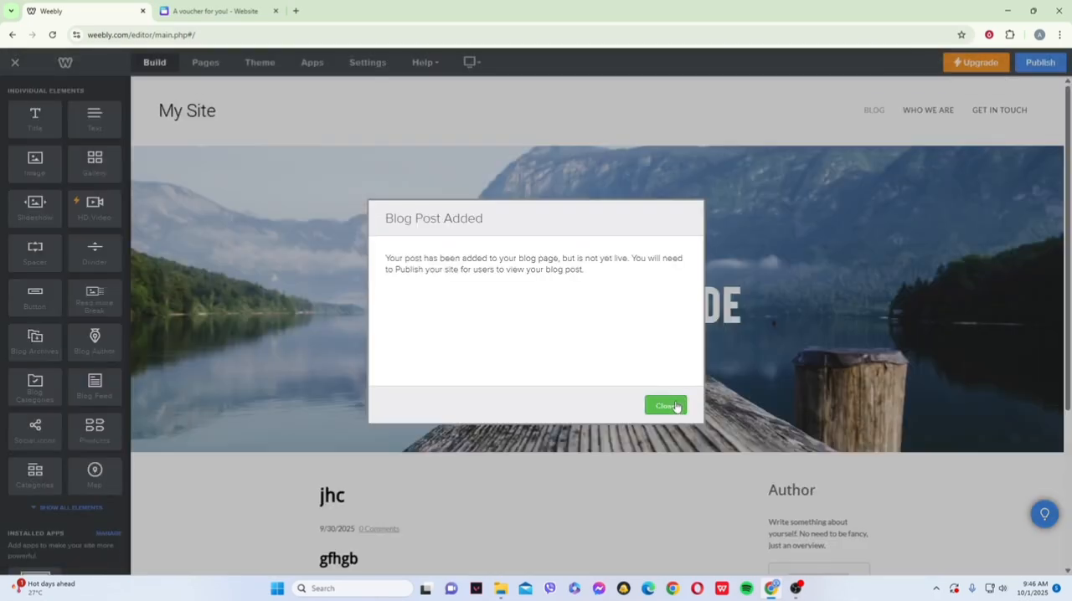
click(670, 406)
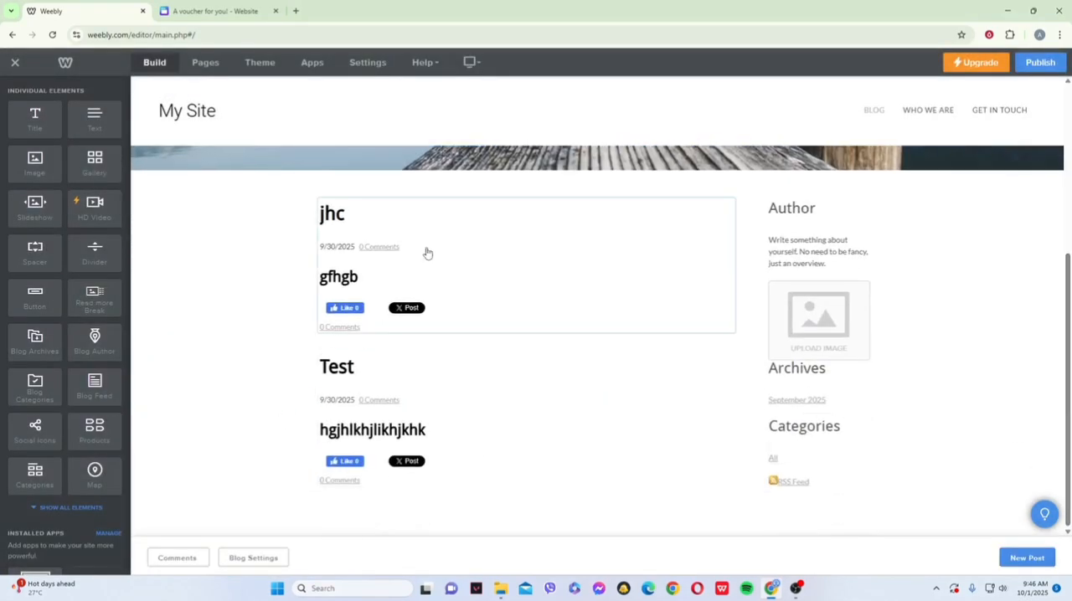
drag(468, 374, 514, 294)
drag(547, 383, 571, 272)
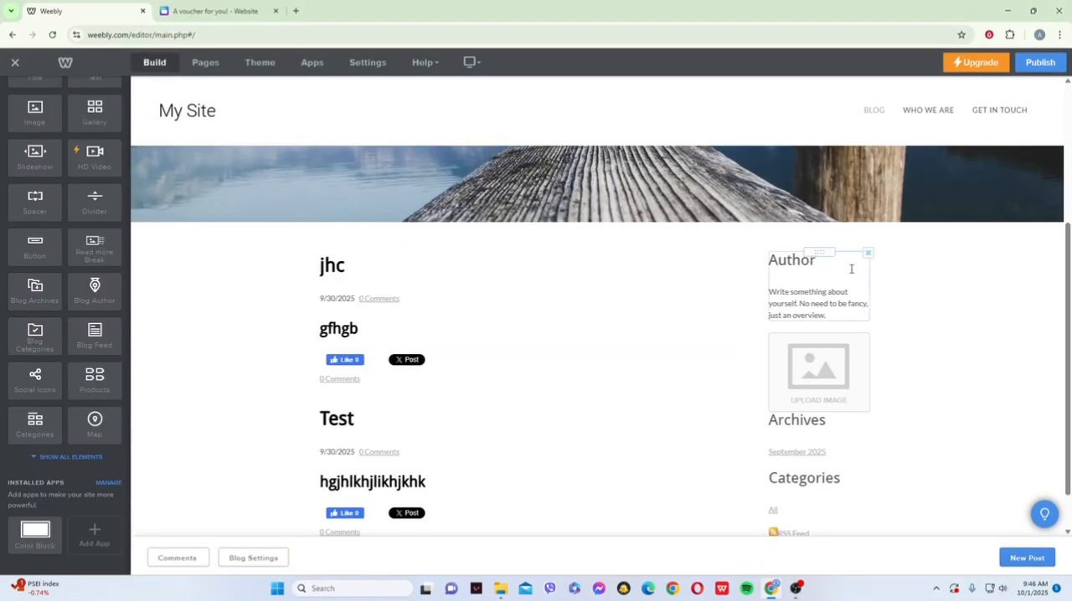
- Move the Author text block in the blog sidebar beneath the image placeholder
click(853, 267)
click(908, 283)
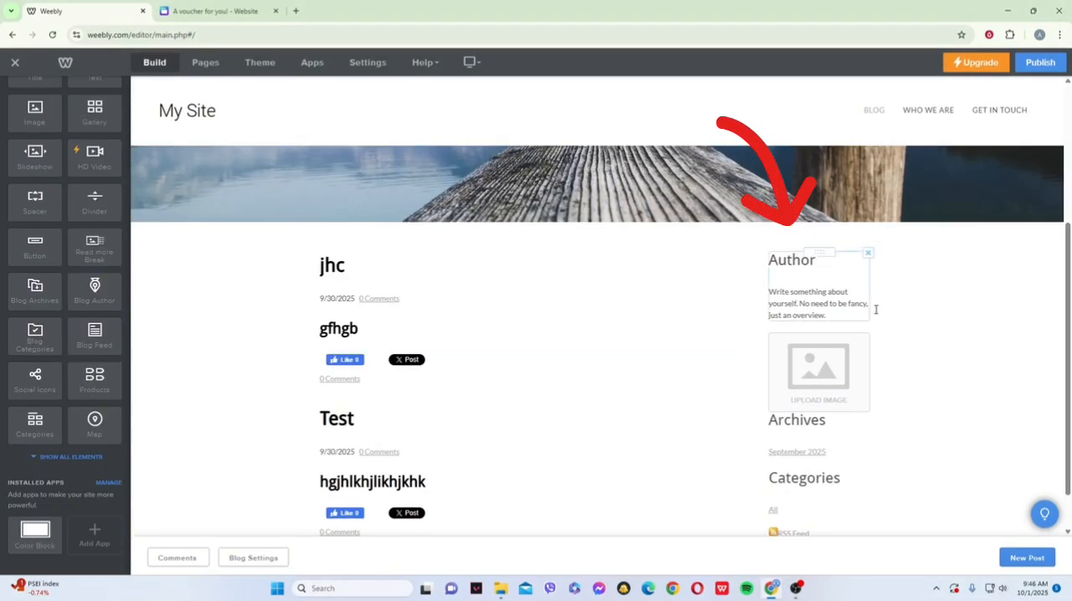
scroll(495, 291, down, 1)
click(494, 291)
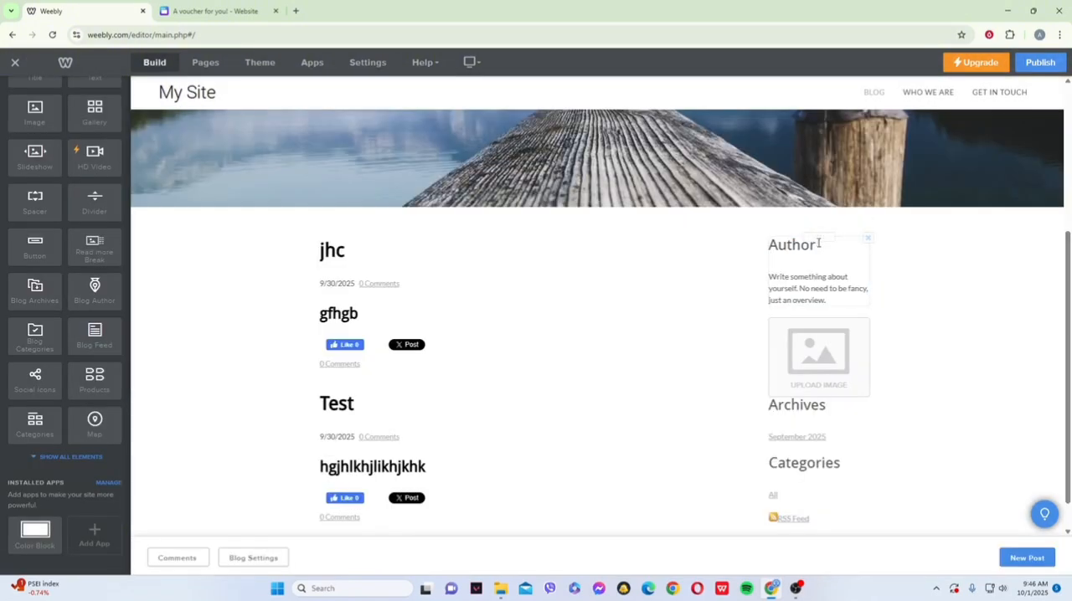
drag(818, 244, 821, 323)
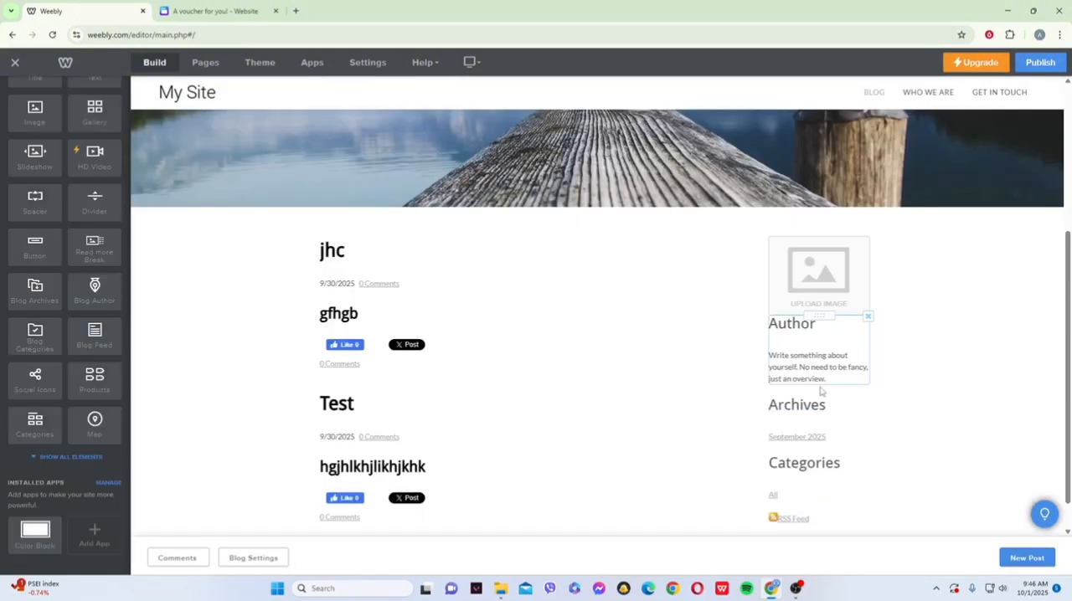
scroll(822, 328, down, 1)
drag(826, 282, 826, 377)
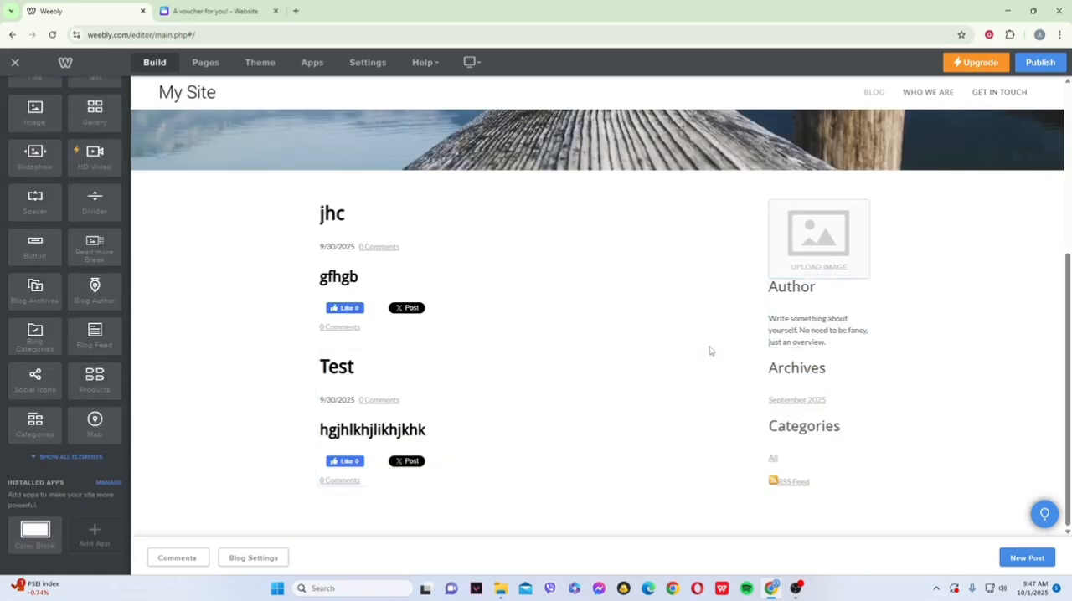
- Add a Blog Categories element to the blog sidebar between the Author text and the Archives
drag(46, 338, 935, 393)
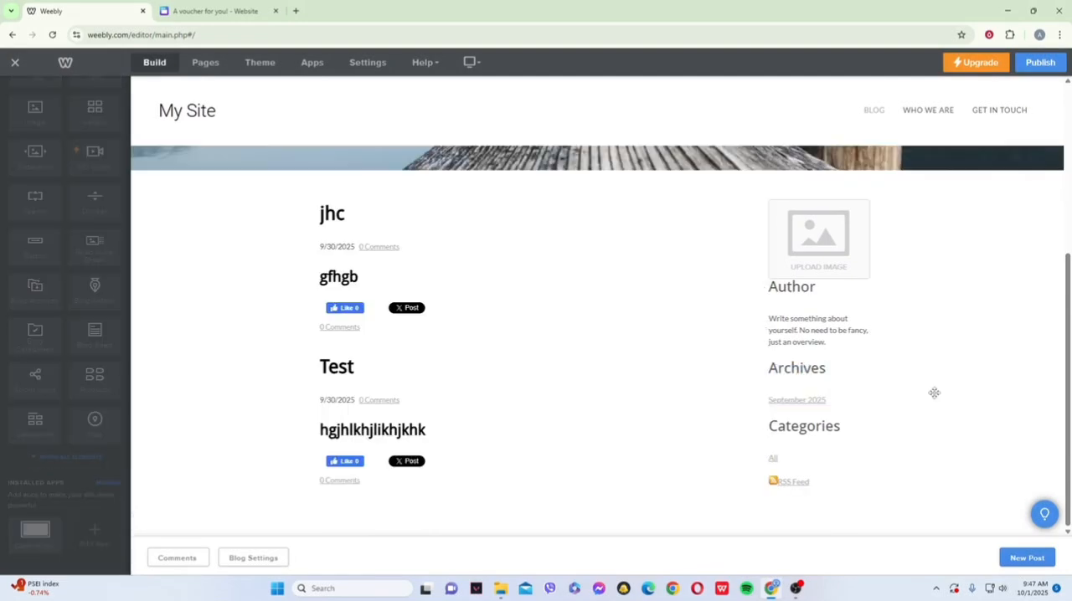
drag(844, 367, 808, 339)
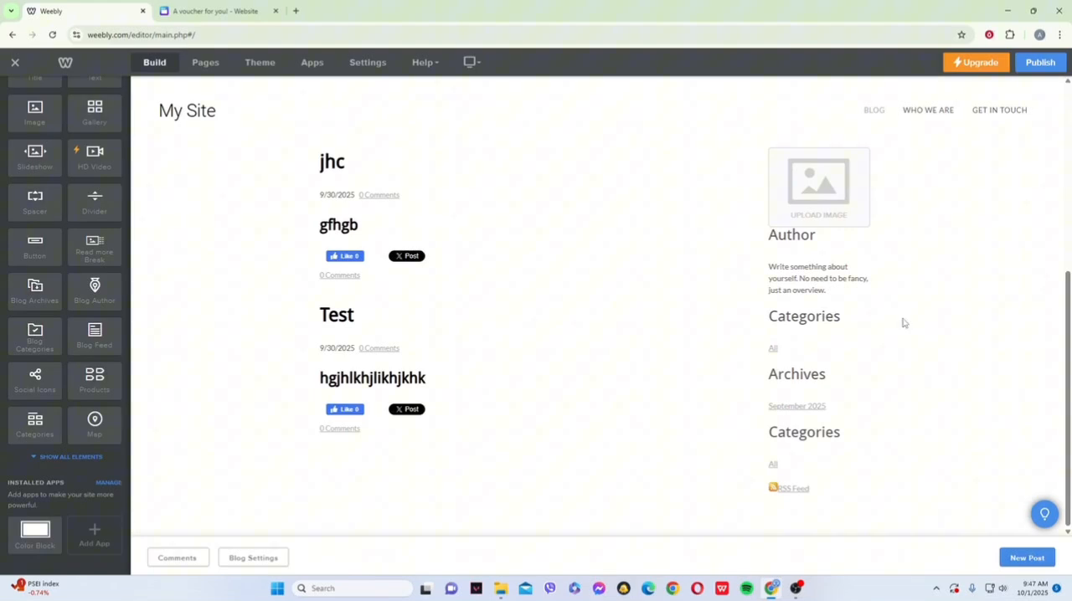
drag(1068, 364, 1069, 176)
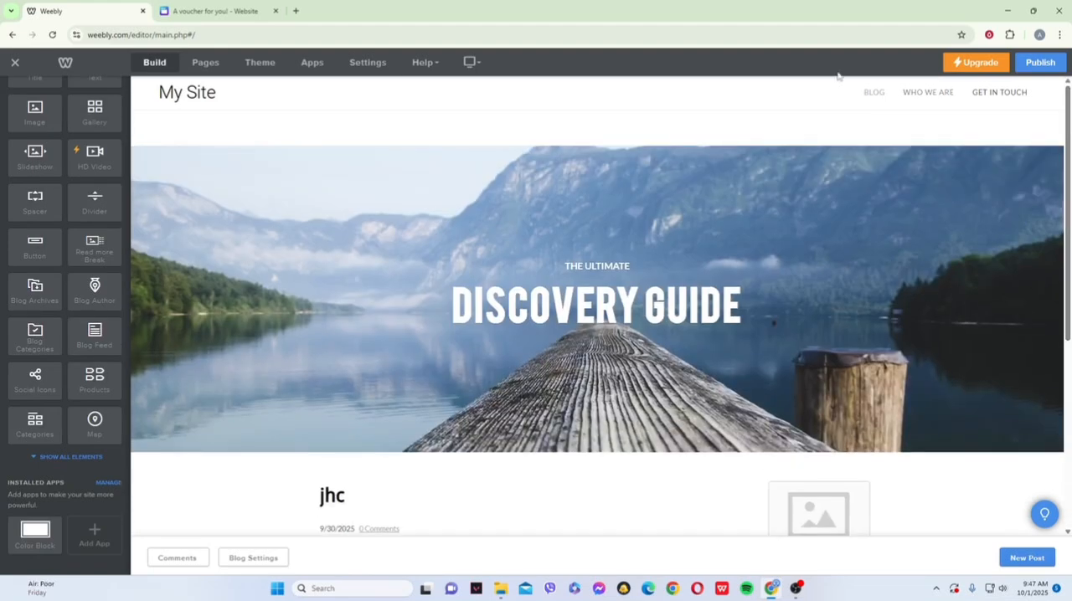